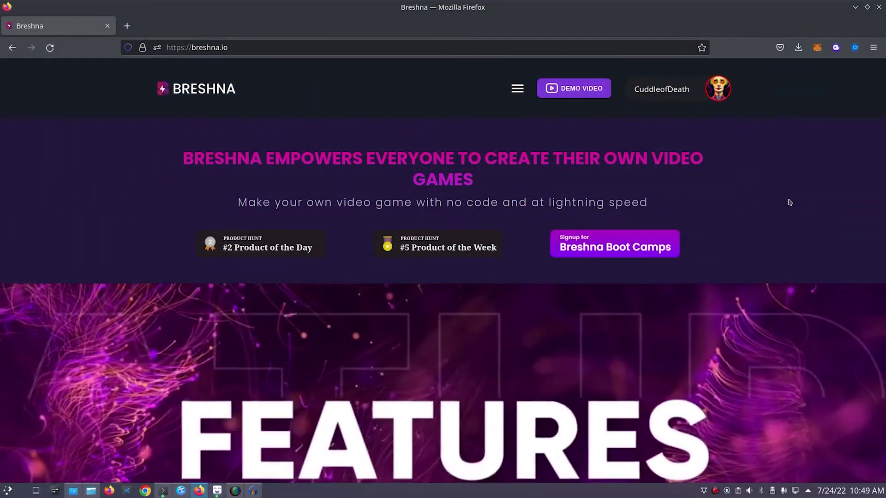
Scroll the Breshna home page down to the template gallery and back up
scroll(790, 202, down, 20)
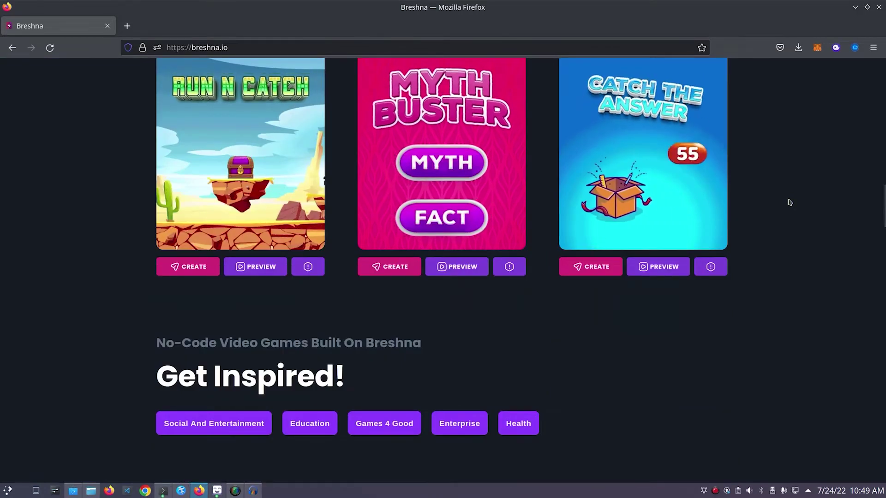
scroll(673, 309, up, 2)
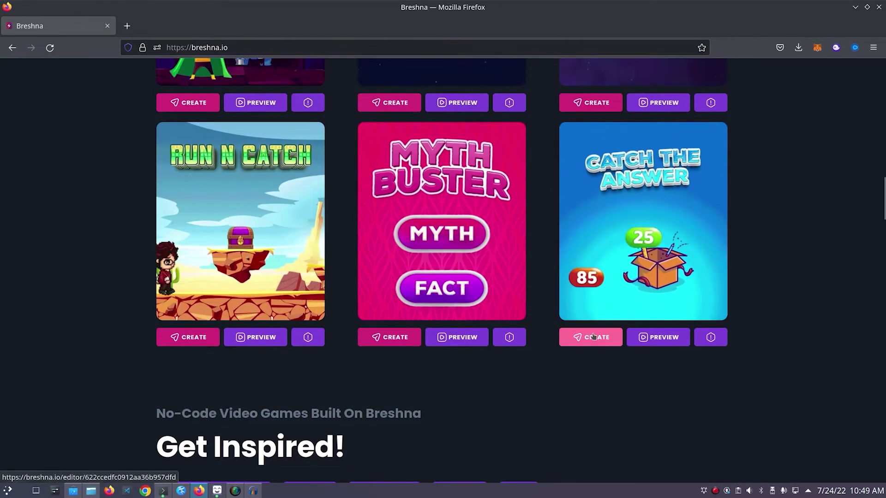
Create a Catch the Answer game and make the green frog its avatar
click(593, 337)
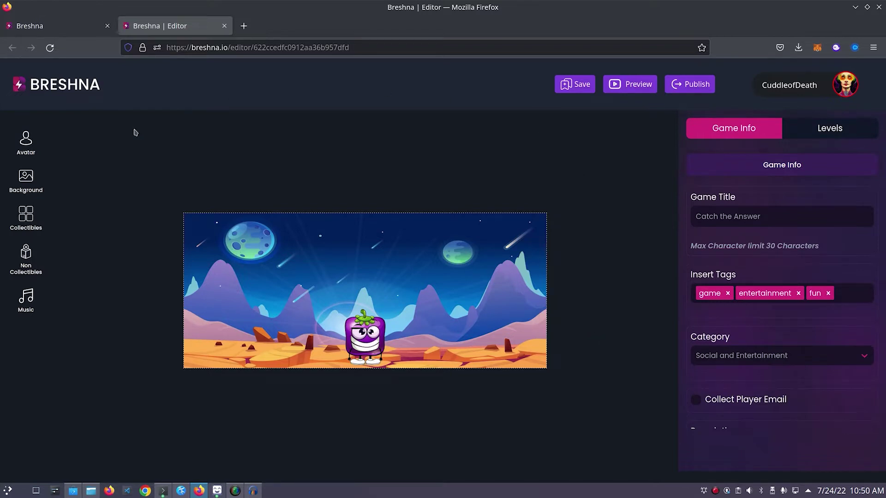
click(38, 147)
scroll(164, 256, down, 5)
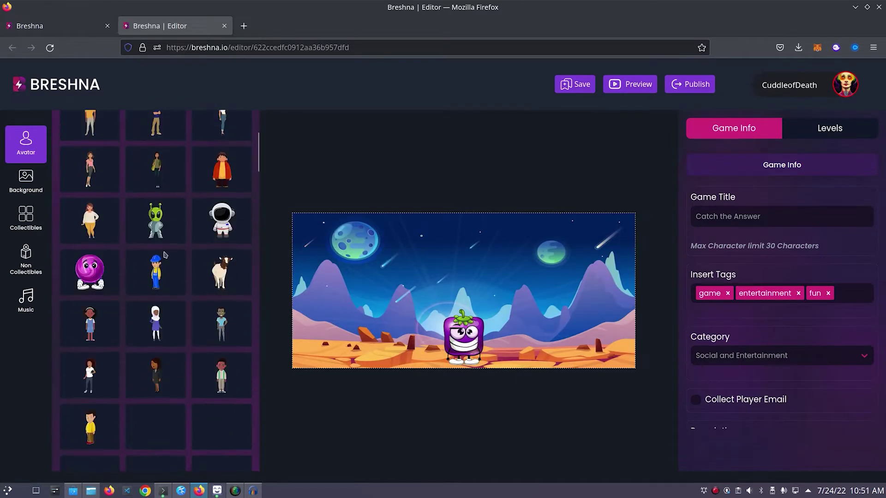
scroll(165, 254, down, 3)
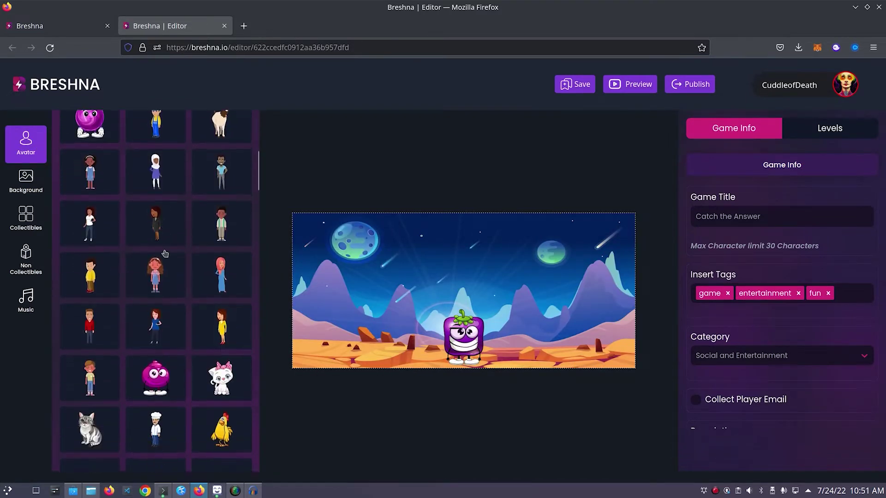
scroll(196, 336, down, 3)
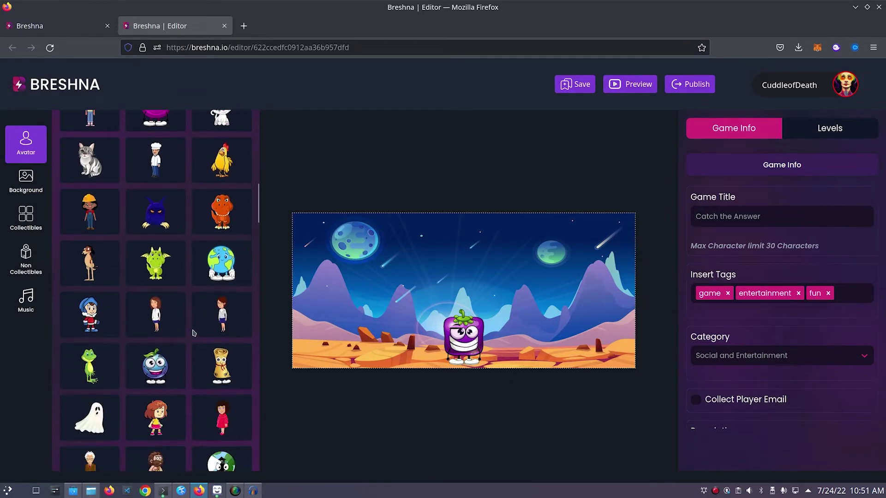
click(96, 366)
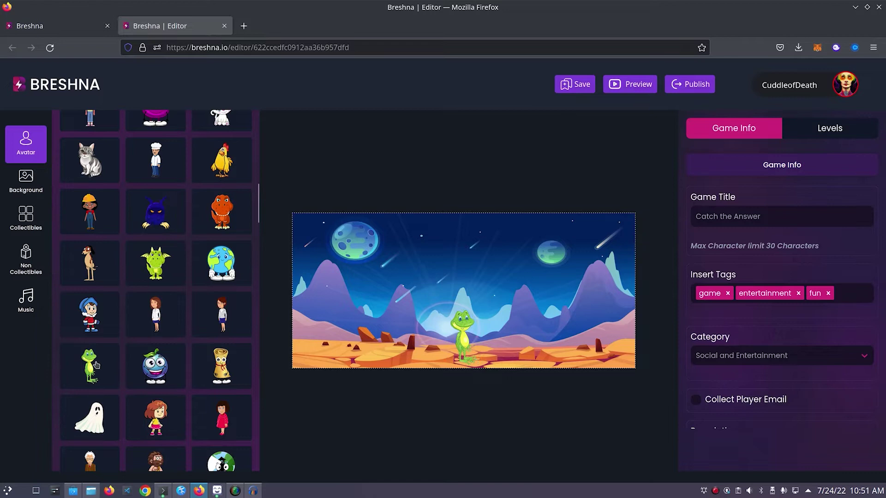
scroll(59, 355, up, 10)
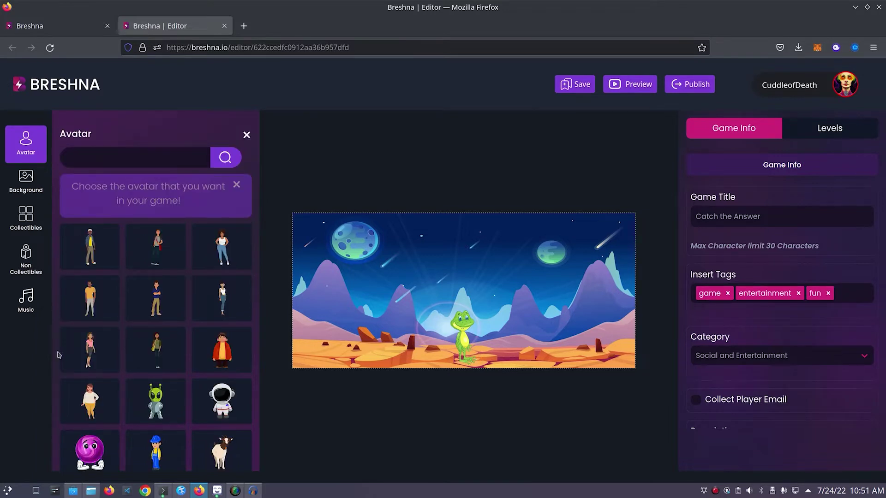
Try the pink hearts sky, then use the candy-land scene as the background
click(36, 186)
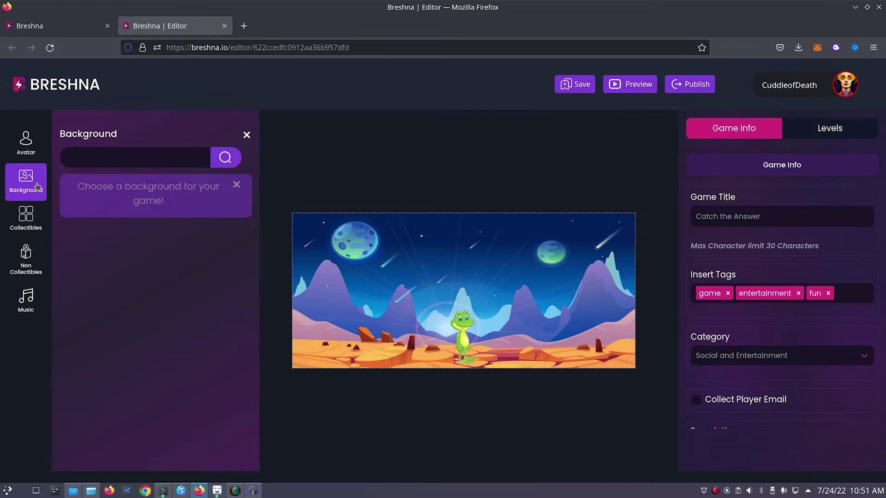
scroll(186, 318, down, 3)
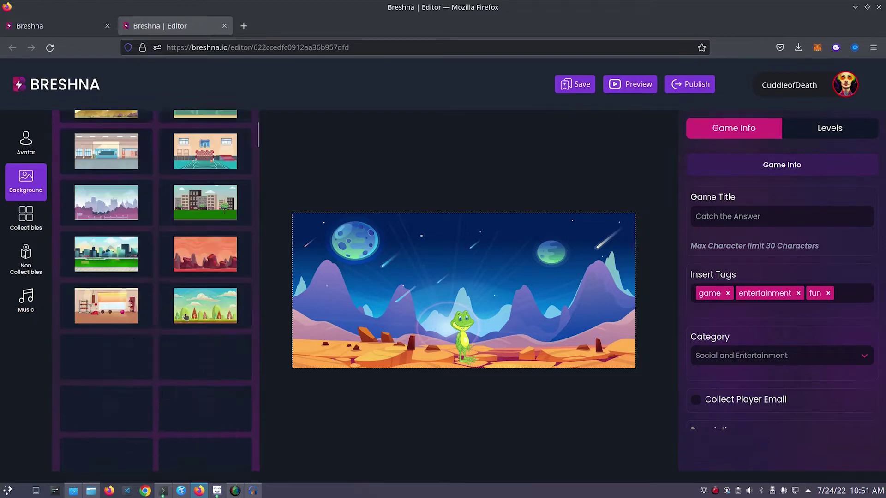
scroll(186, 318, down, 5)
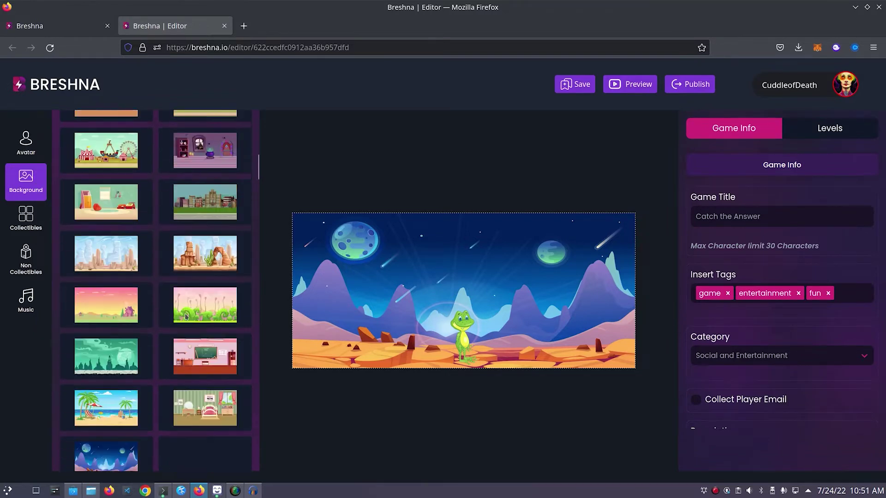
scroll(186, 318, down, 5)
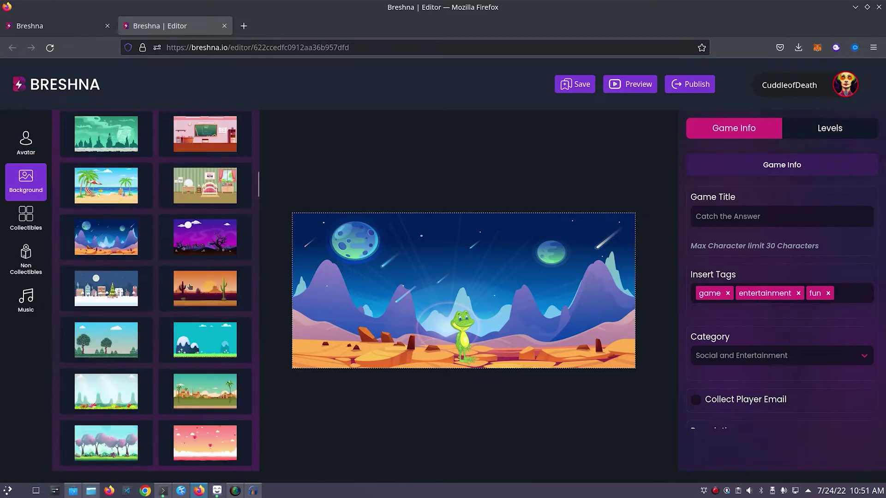
scroll(192, 407, down, 1)
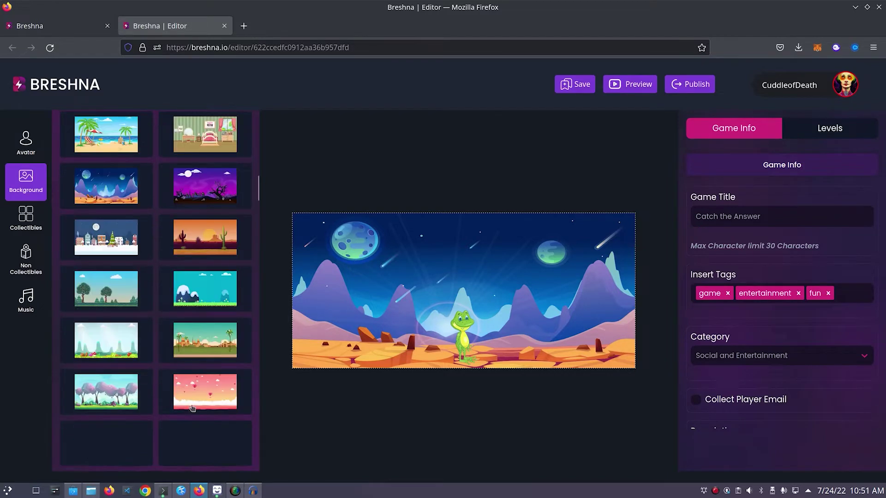
scroll(193, 408, down, 1)
click(194, 332)
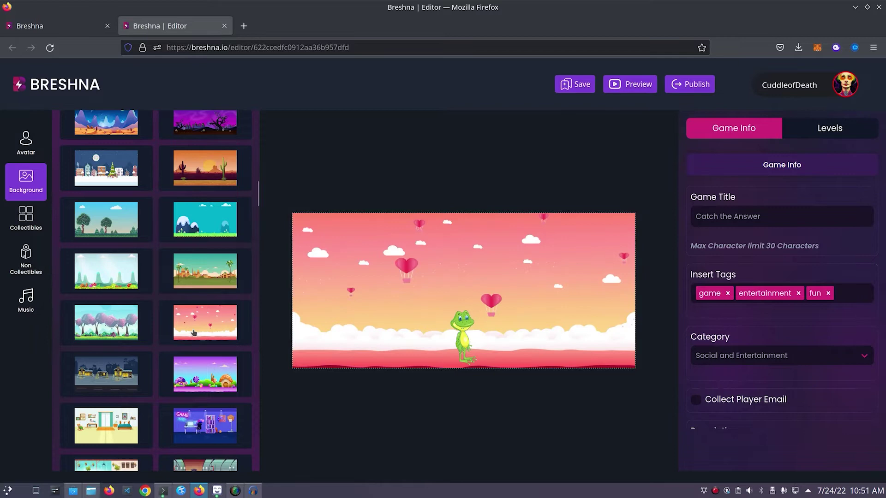
click(190, 378)
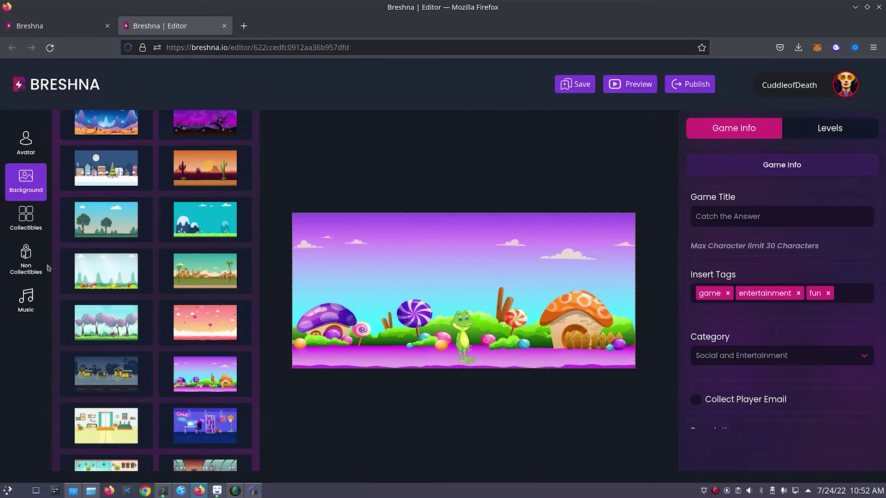
Browse the Collectibles and Non Collectibles item lists for correct and wrong answers
click(36, 226)
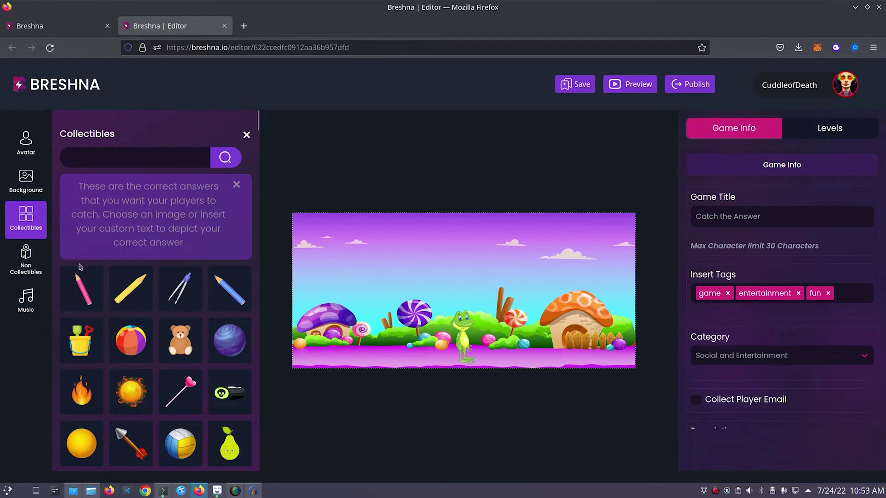
click(33, 264)
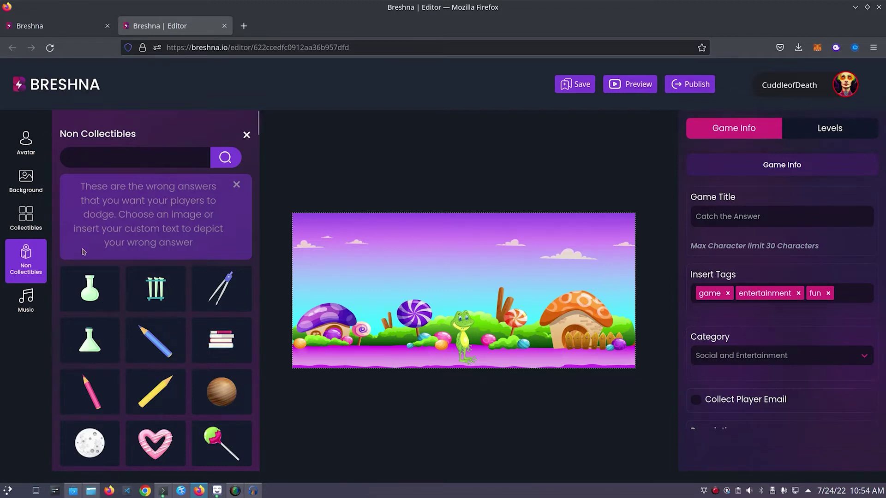
Replace the ROTATE music track with SIMPLICITY
click(38, 301)
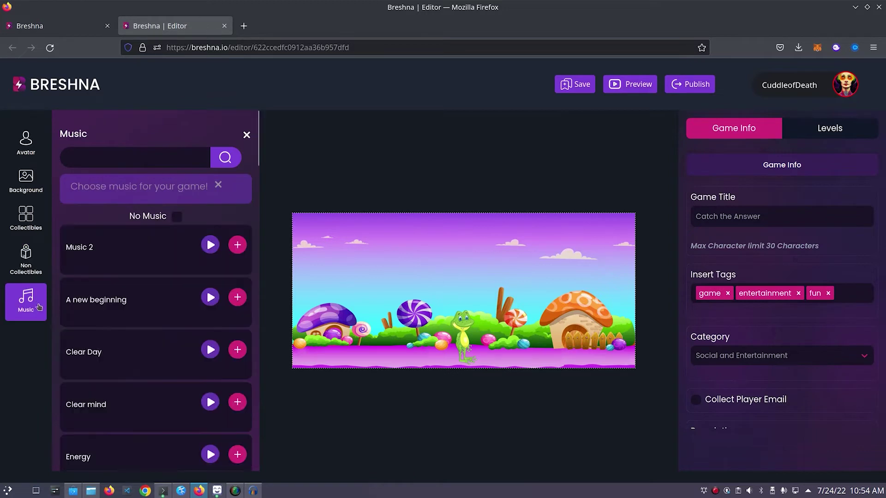
scroll(156, 289, down, 3)
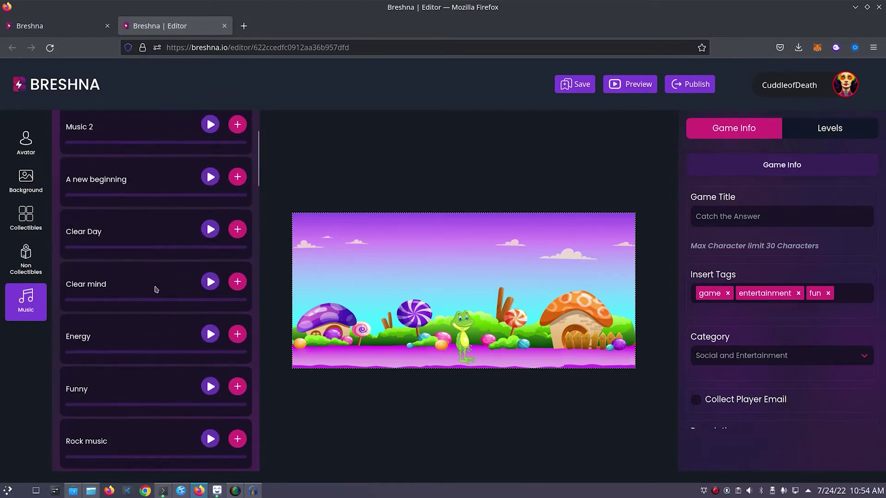
scroll(156, 290, down, 6)
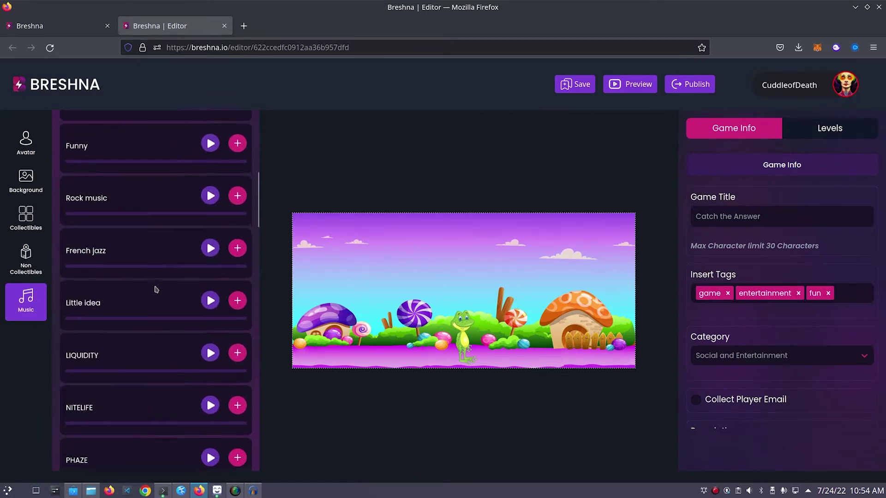
scroll(156, 290, down, 4)
scroll(156, 289, down, 6)
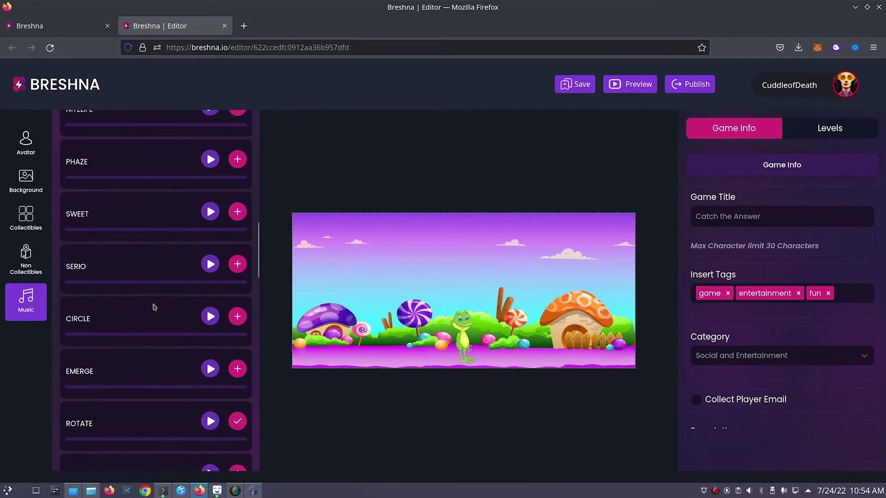
scroll(150, 358, down, 3)
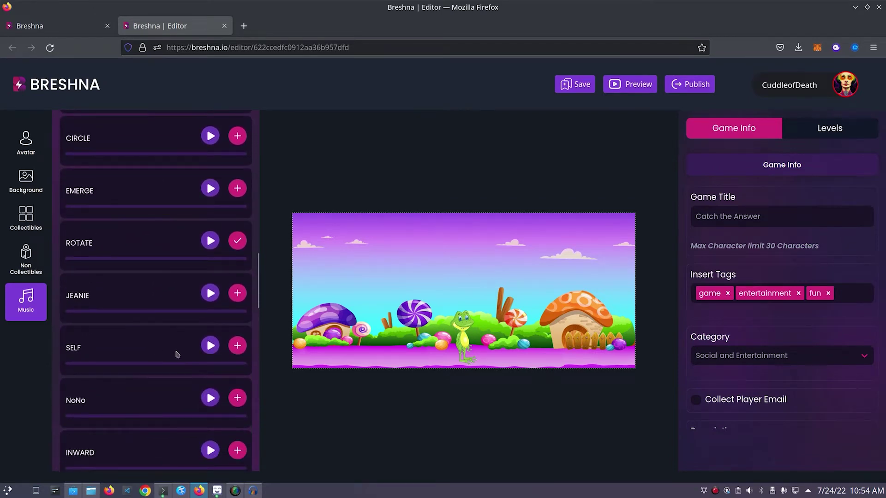
scroll(202, 370, down, 3)
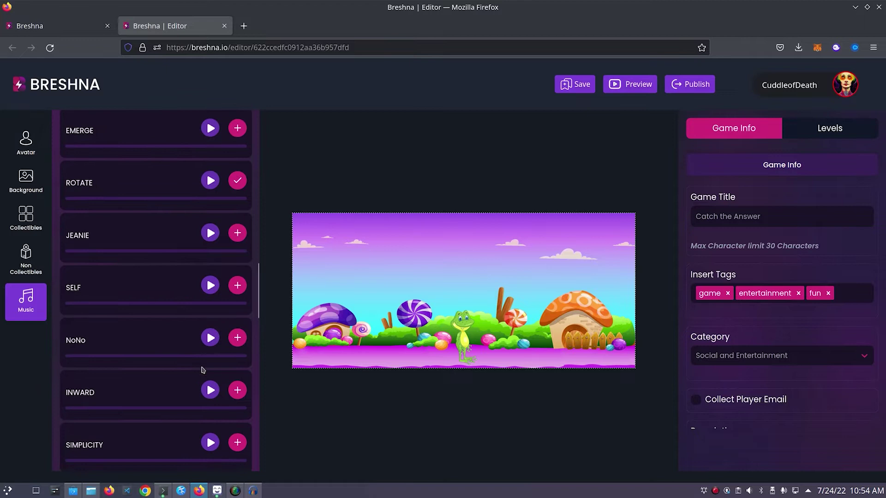
click(237, 383)
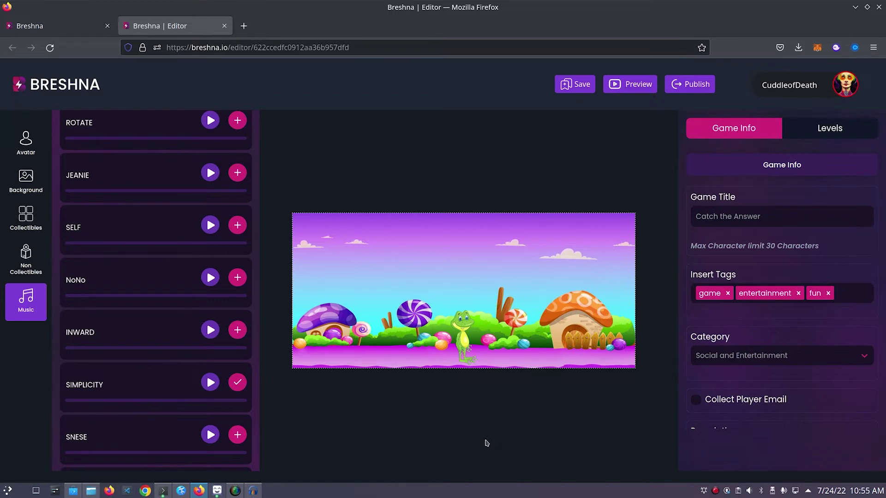
Overwrite the game title 'Catch the Answer' with 'Pencil Catcher'
scroll(805, 404, down, 3)
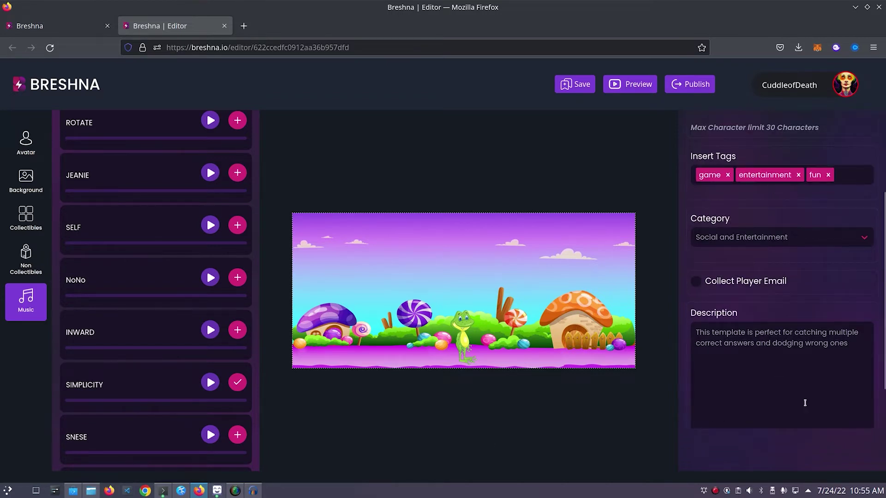
scroll(805, 403, up, 3)
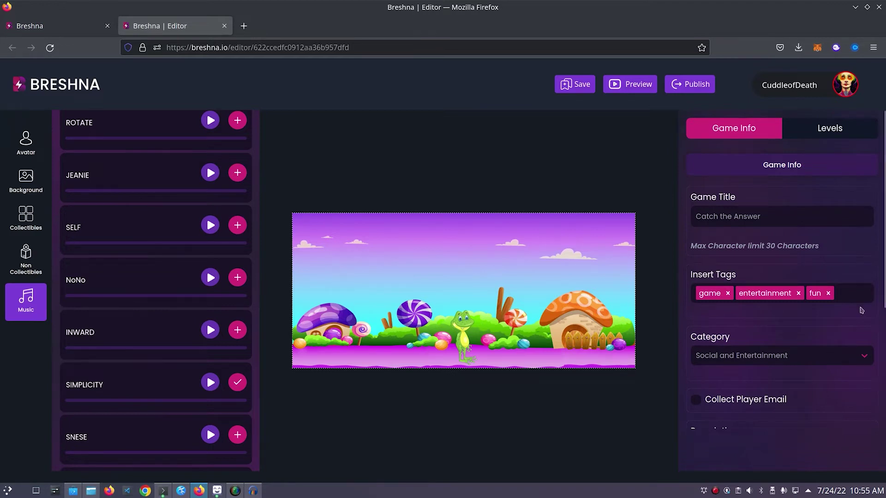
click(786, 209)
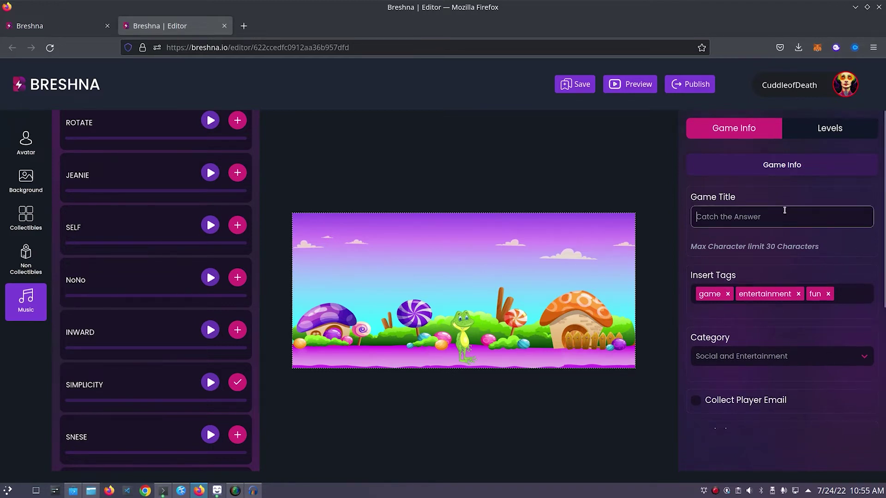
key(ctrl+a)
text(Pe)
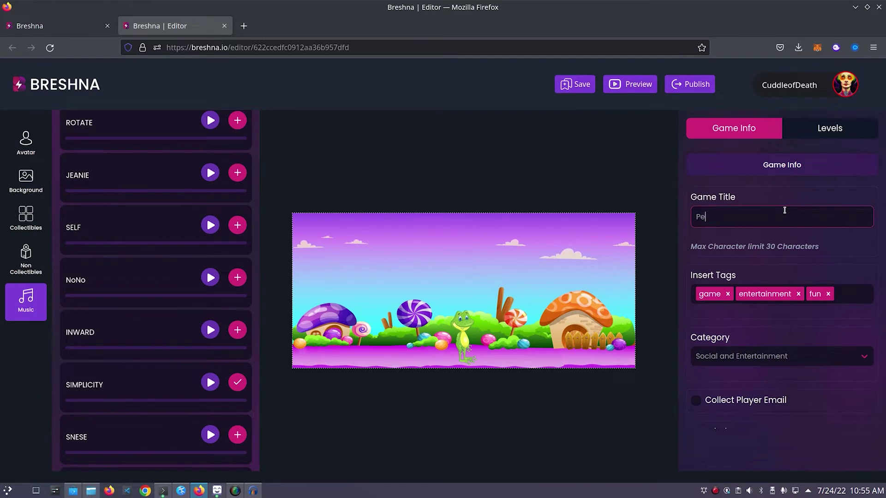
text(ncil Catcher)
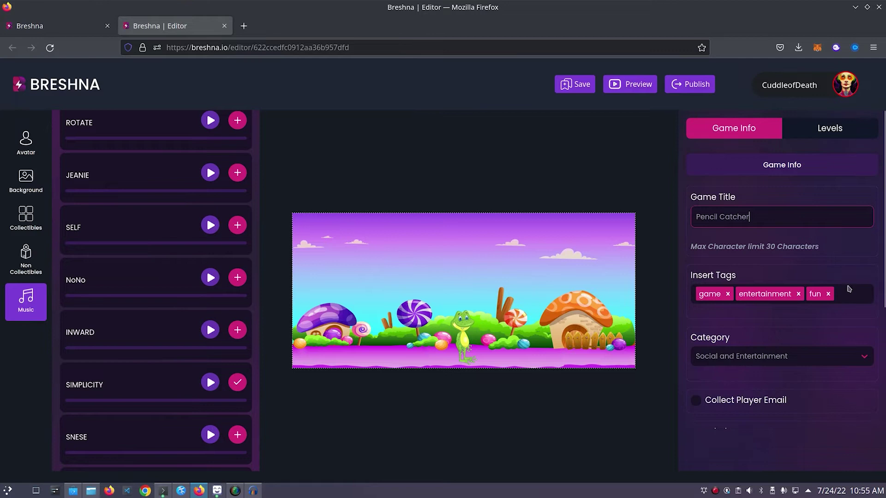
click(853, 299)
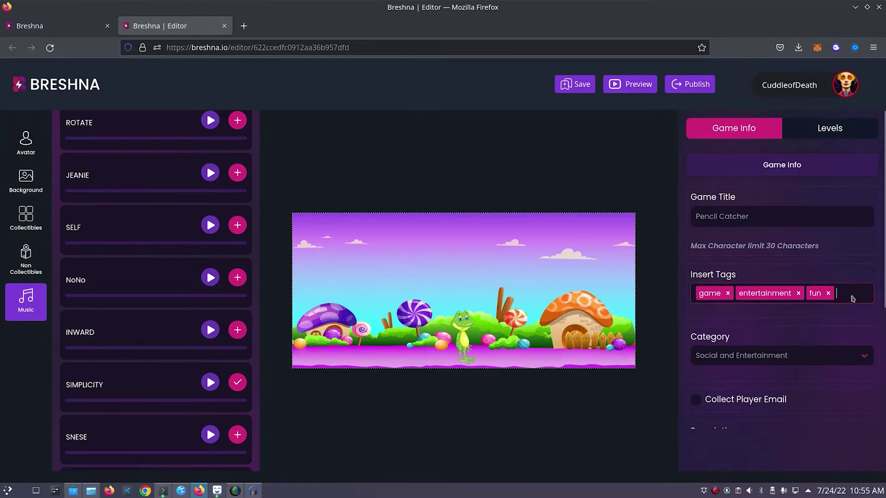
Add a 'pencil' tag and keep Social and Entertainment as the category
text(pencil)
key(Return)
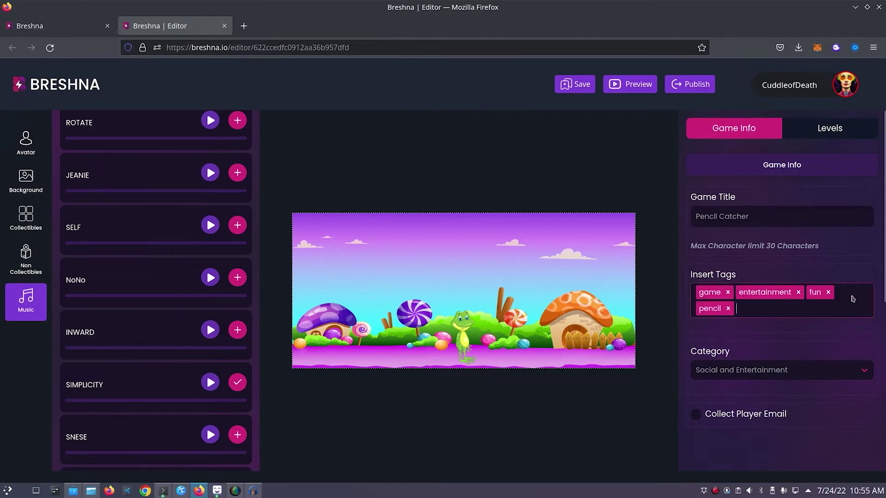
scroll(861, 343, down, 2)
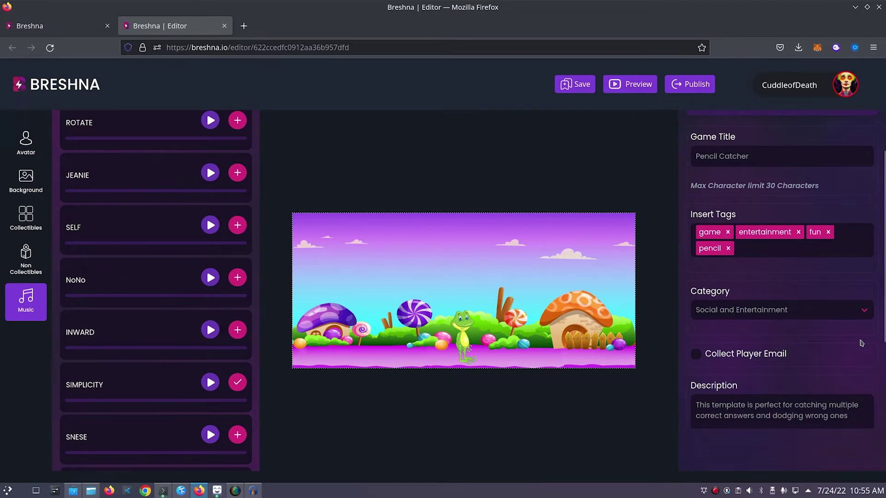
click(853, 319)
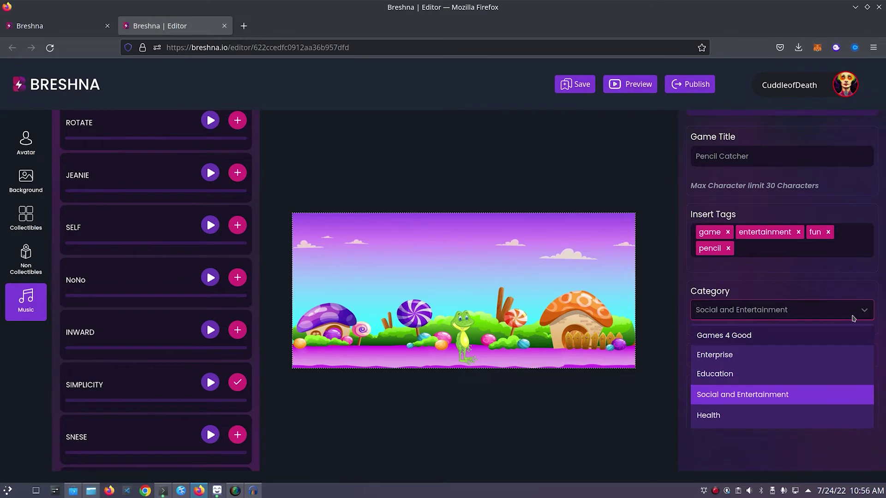
click(853, 318)
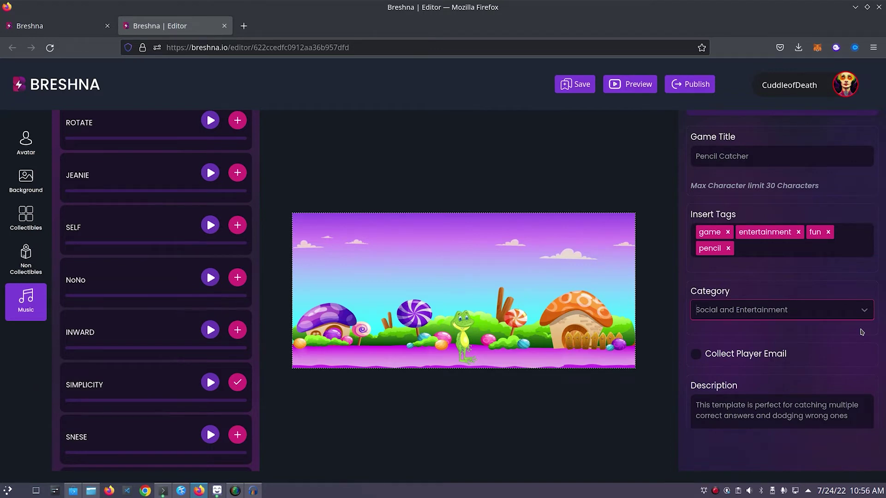
Replace the description with 'Catch the pencils and avoid the beakers'
scroll(862, 332, down, 2)
scroll(870, 310, down, 2)
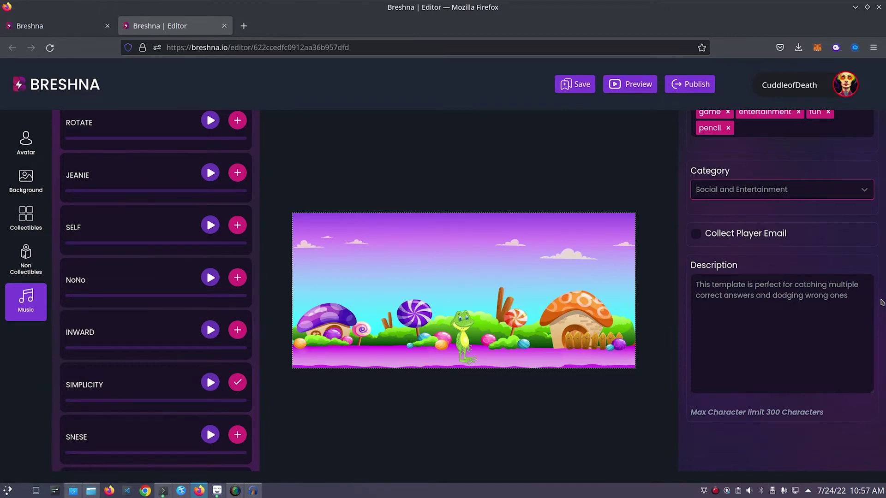
drag(861, 302, 684, 261)
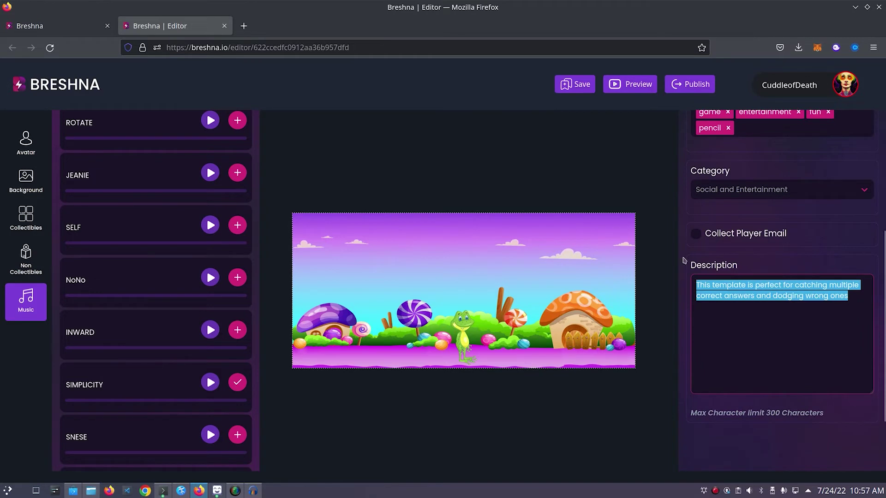
text(Catch the )
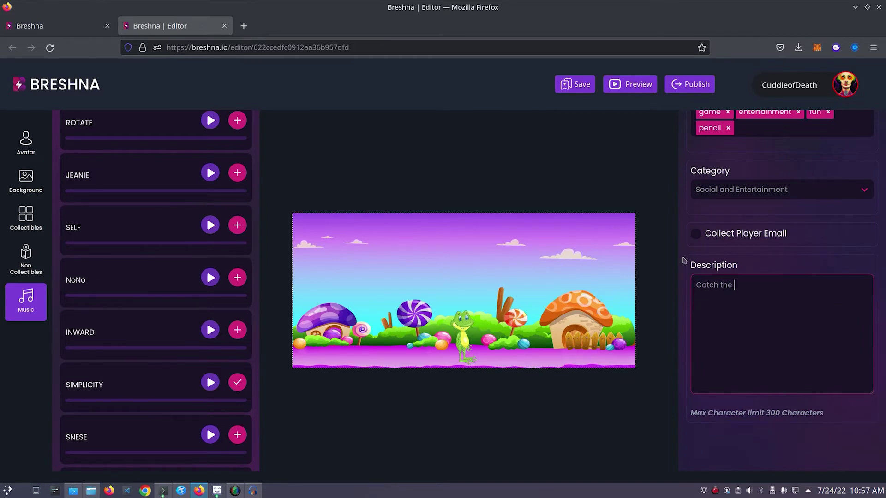
text(pencils and avoid the beakers!)
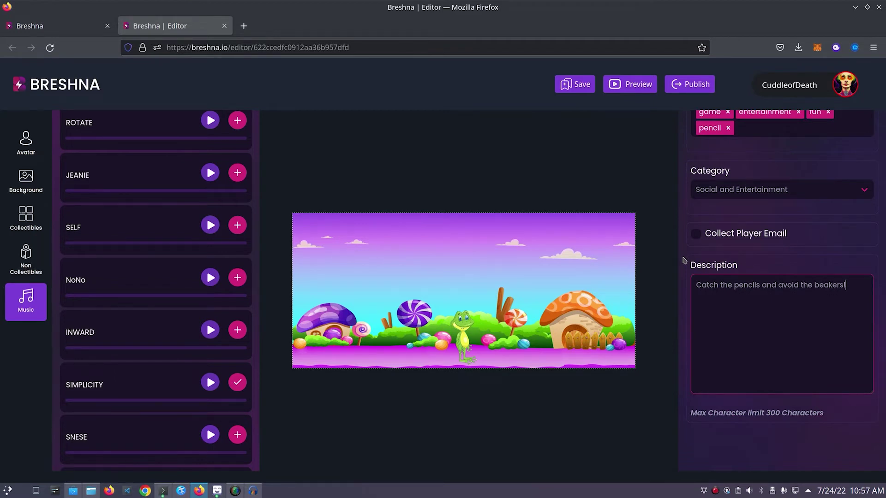
scroll(762, 230, up, 4)
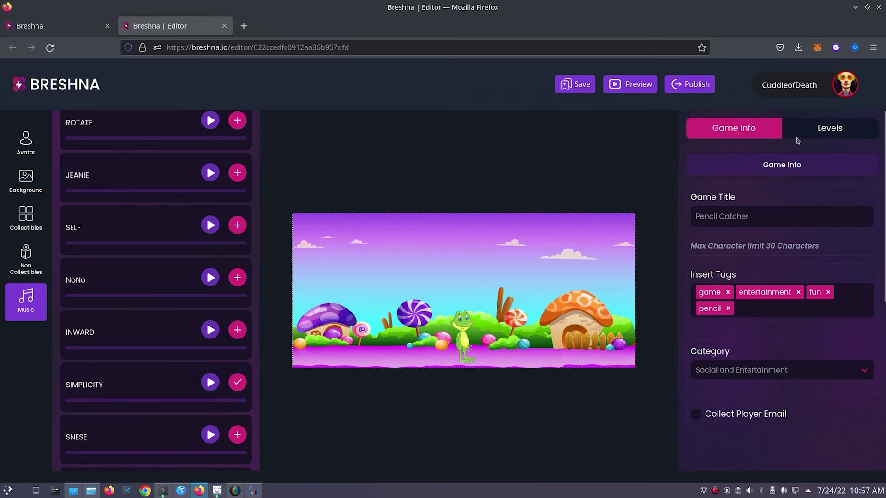
Show the Level 1 settings from the Levels tab in the right panel
click(803, 134)
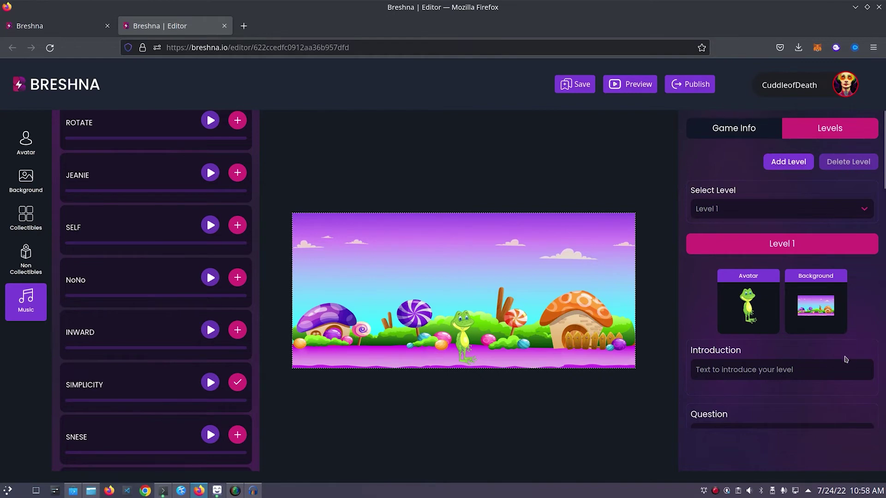
Set the introduction to 'Catch the eencils' and question to 'Collect pencils to increase your score!'
click(787, 369)
key(ctrl+a)
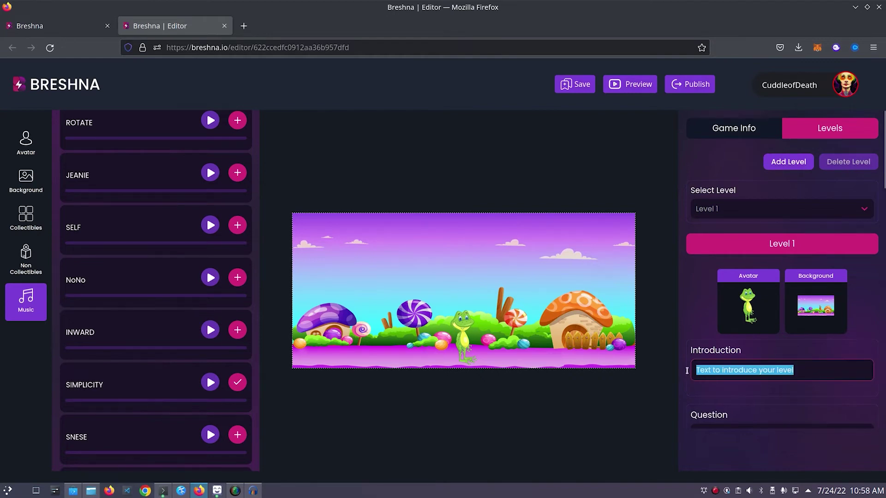
text(Catch )
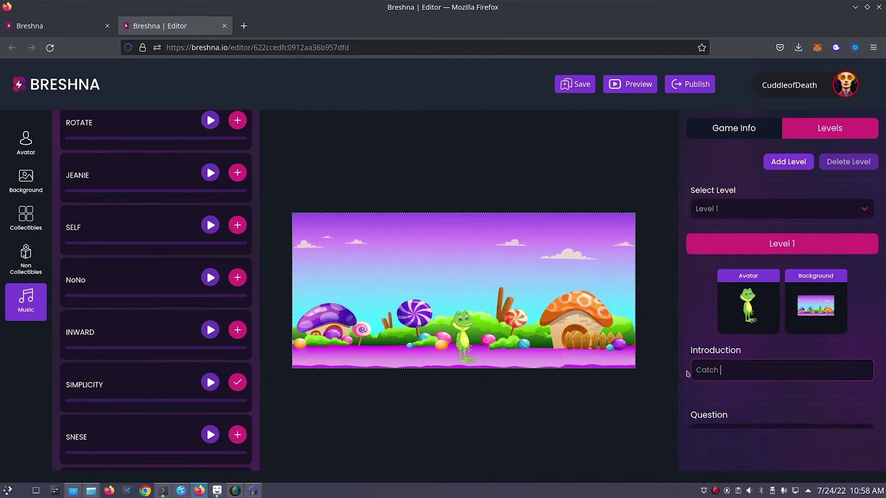
text(the eencils!)
scroll(687, 374, down, 2)
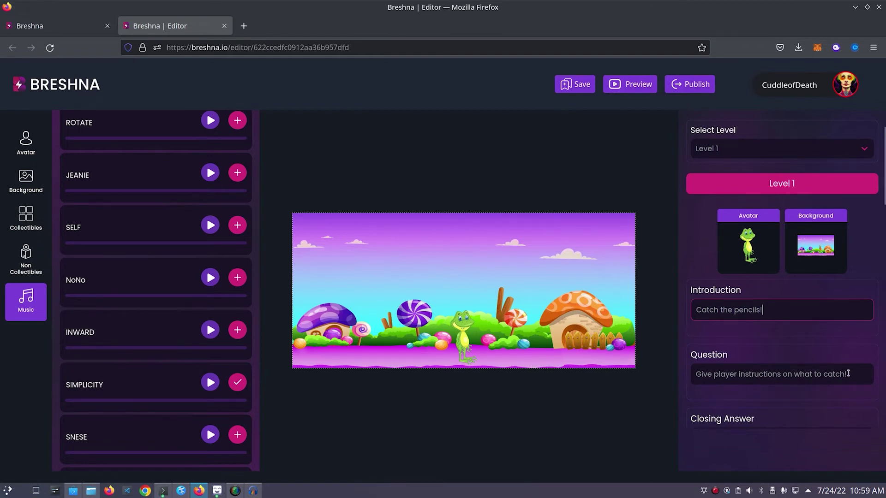
drag(848, 374, 687, 372)
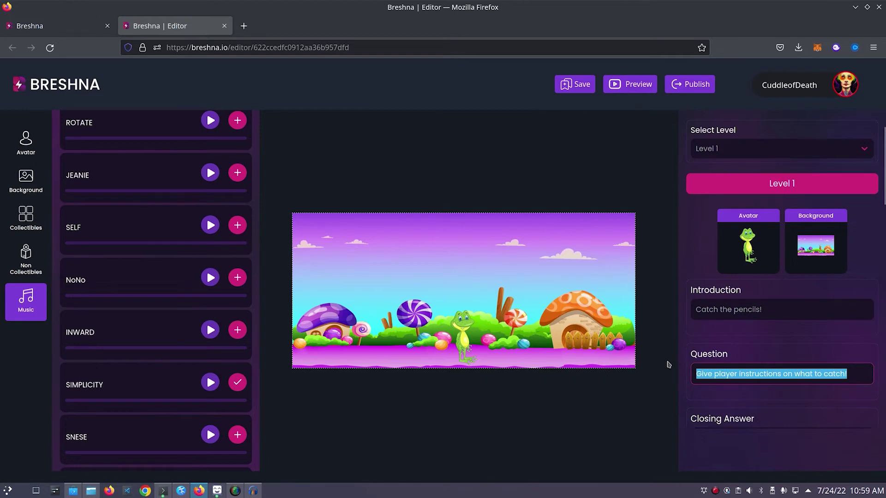
text(Collect pencil)
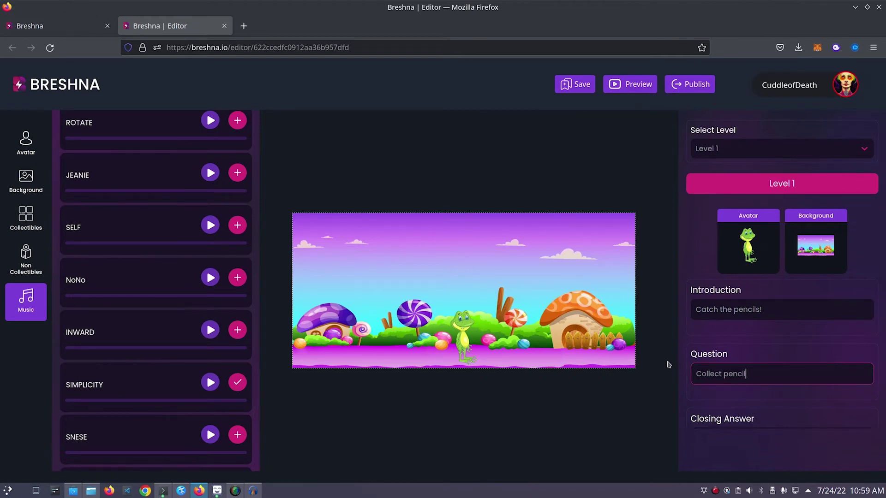
text(s to increase your score!)
scroll(686, 347, down, 3)
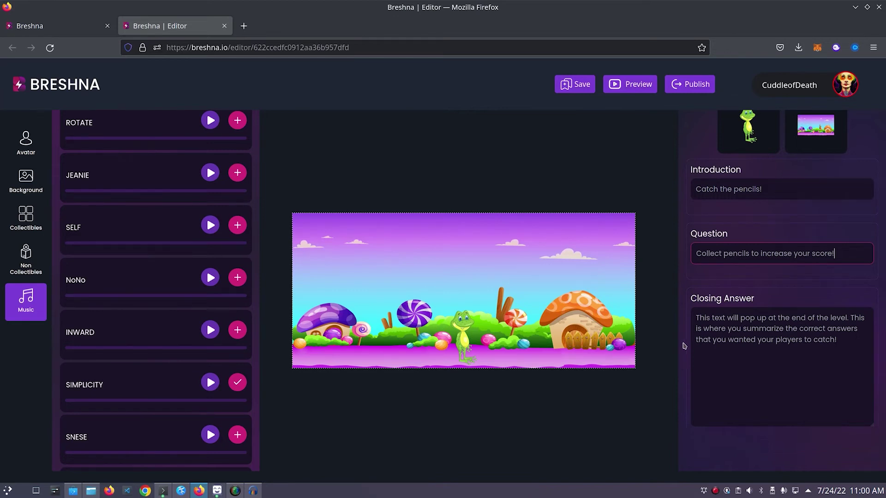
Change the closing answer to 'Thank you for playing my game!'
click(736, 359)
drag(736, 358, 689, 291)
text(Tha)
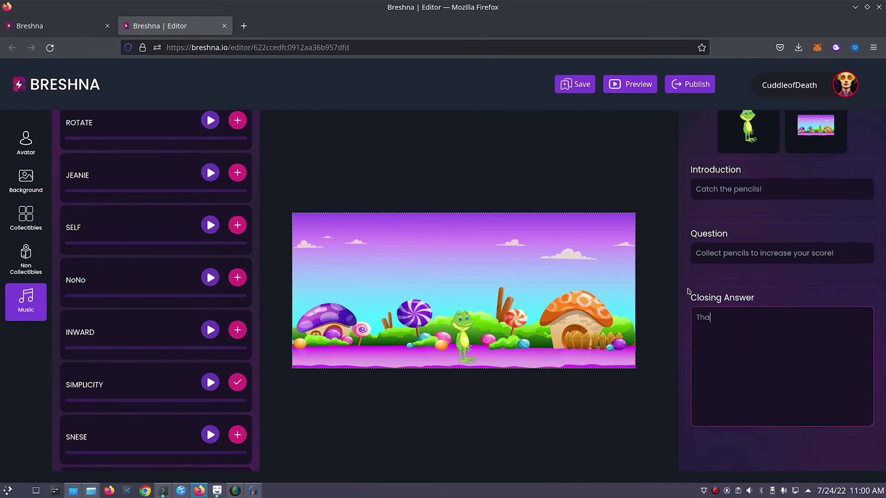
text(nk you for playing my game!)
Delete the three cupcake rows and the TEXT row from Level 1's collectibles
scroll(689, 292, down, 4)
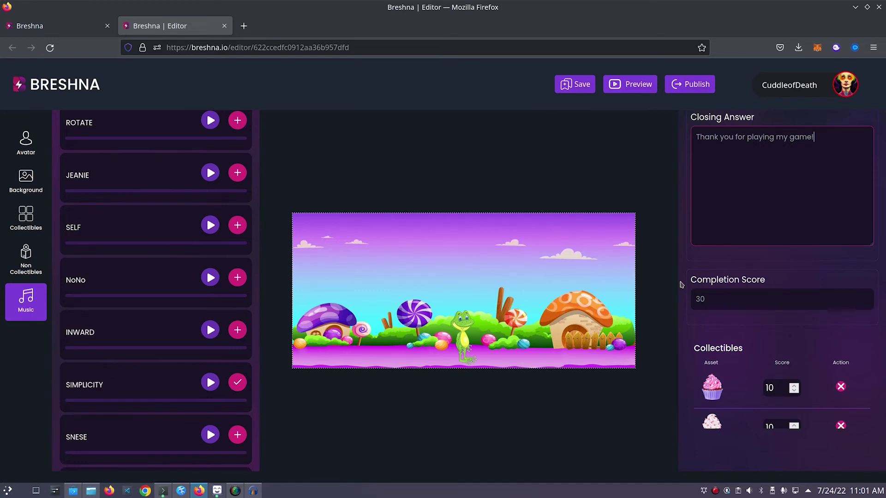
scroll(683, 285, down, 2)
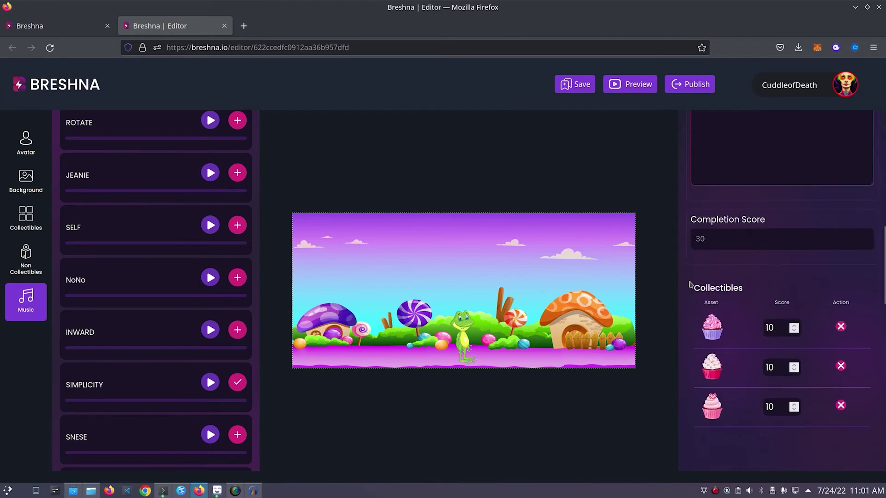
scroll(690, 285, down, 2)
scroll(691, 285, down, 2)
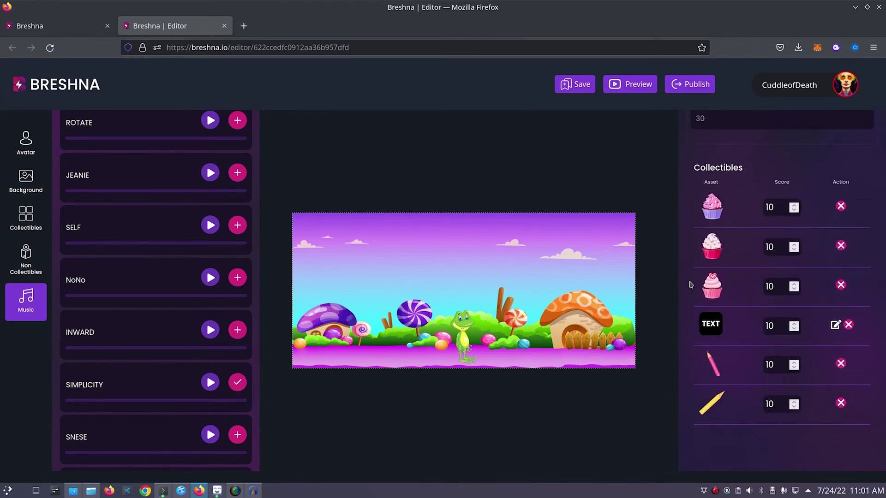
scroll(691, 284, down, 2)
scroll(743, 290, up, 2)
click(842, 206)
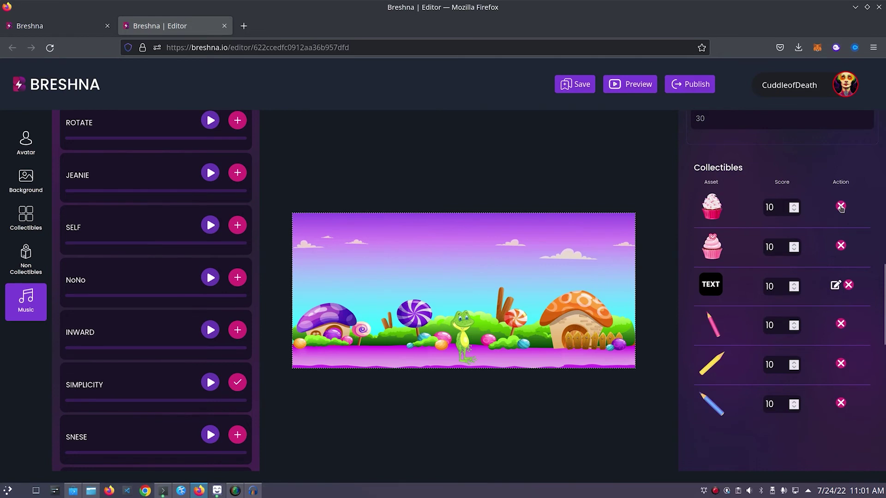
click(841, 206)
click(841, 207)
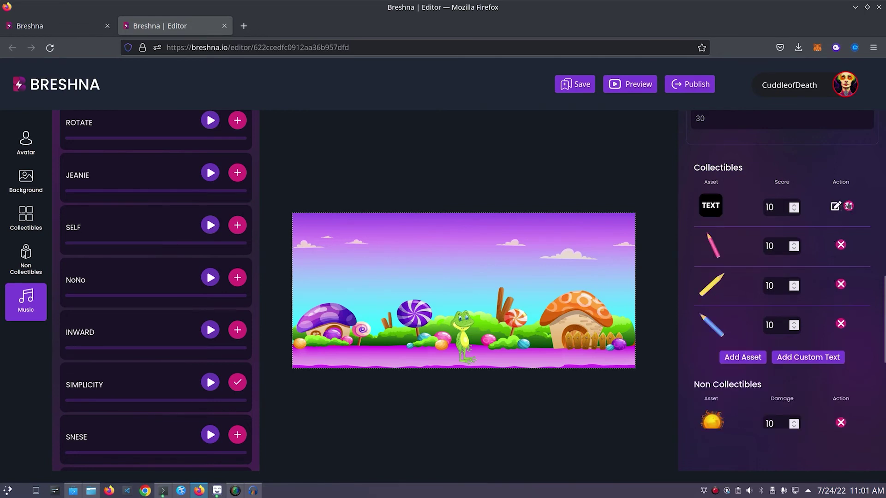
click(849, 206)
Delete the TEXT placeholder and sun non-collectibles, keeping the fire and flask hazards
scroll(870, 219, down, 3)
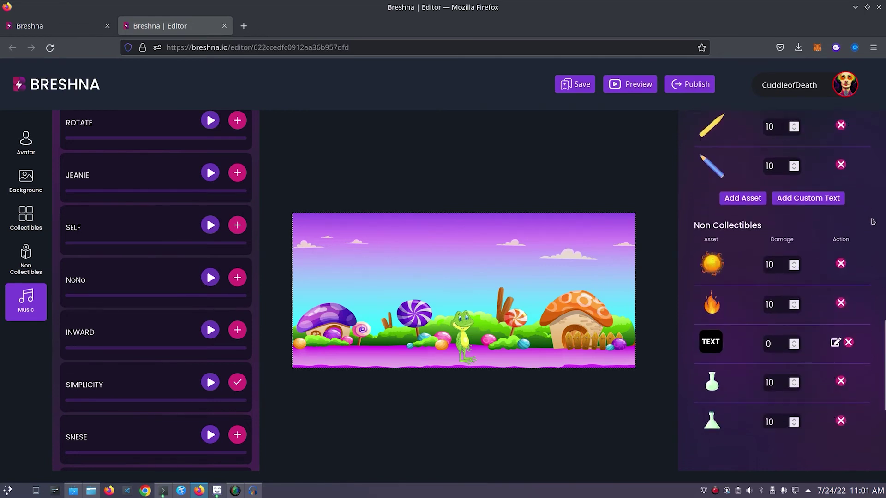
scroll(873, 222, down, 1)
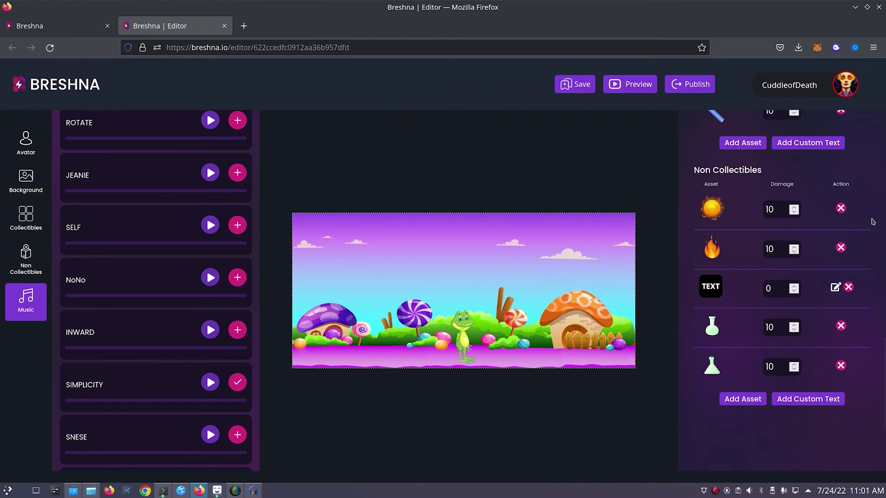
click(849, 287)
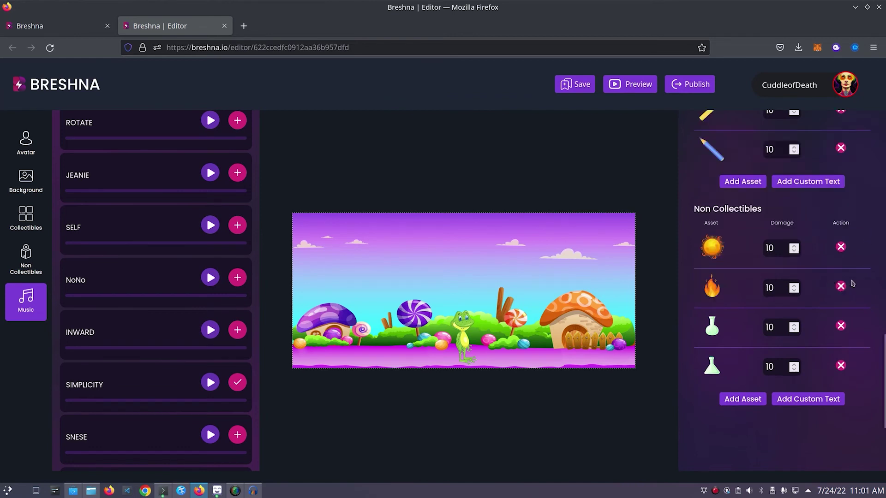
click(841, 248)
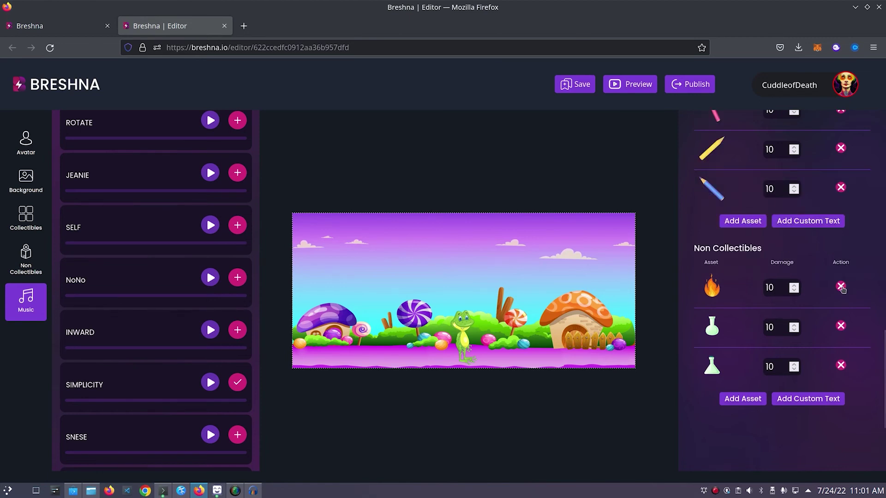
scroll(842, 289, up, 15)
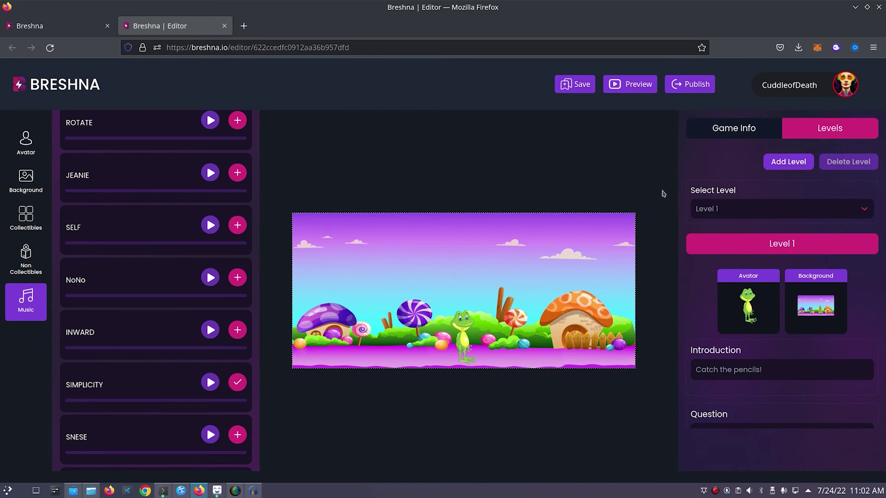
Publish Pencil Catcher and copy the game URL from the Congrats dialog
click(692, 87)
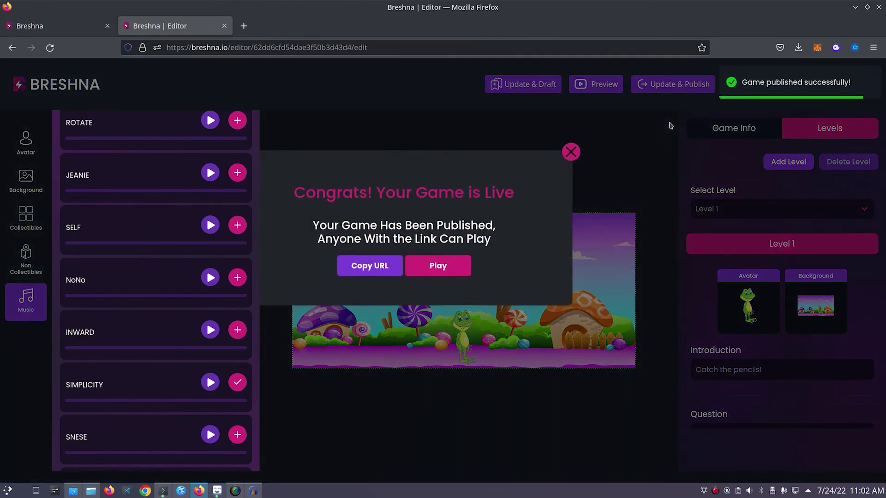
click(361, 275)
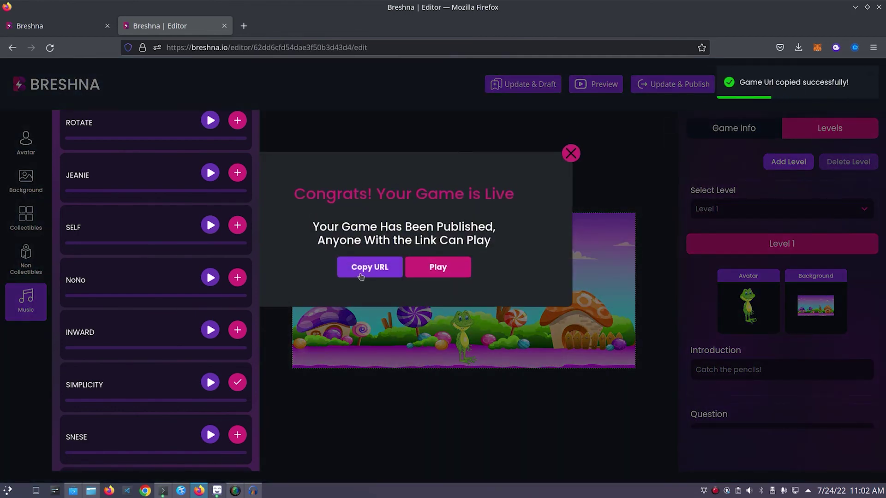